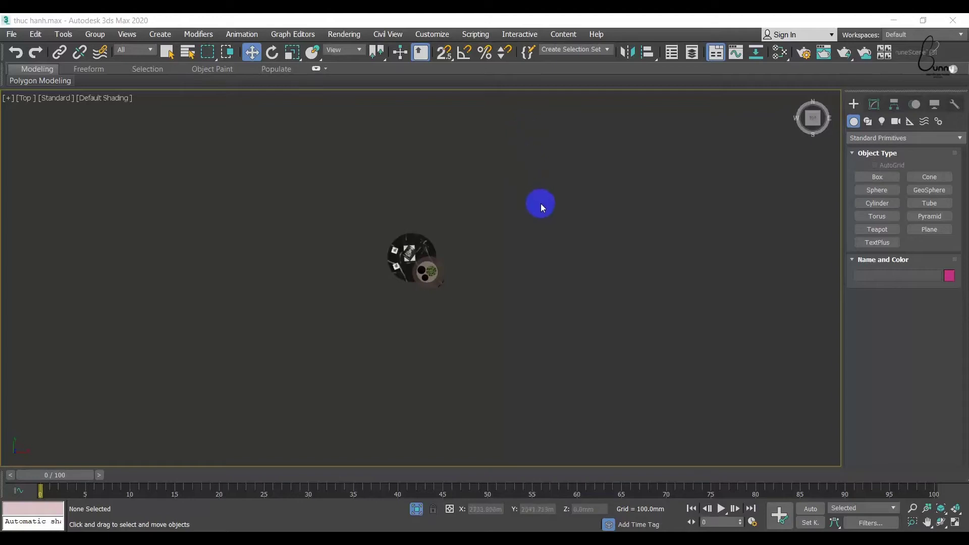
In Units Setup, set the display unit scale to Metric Millimeters
left_click(436, 36)
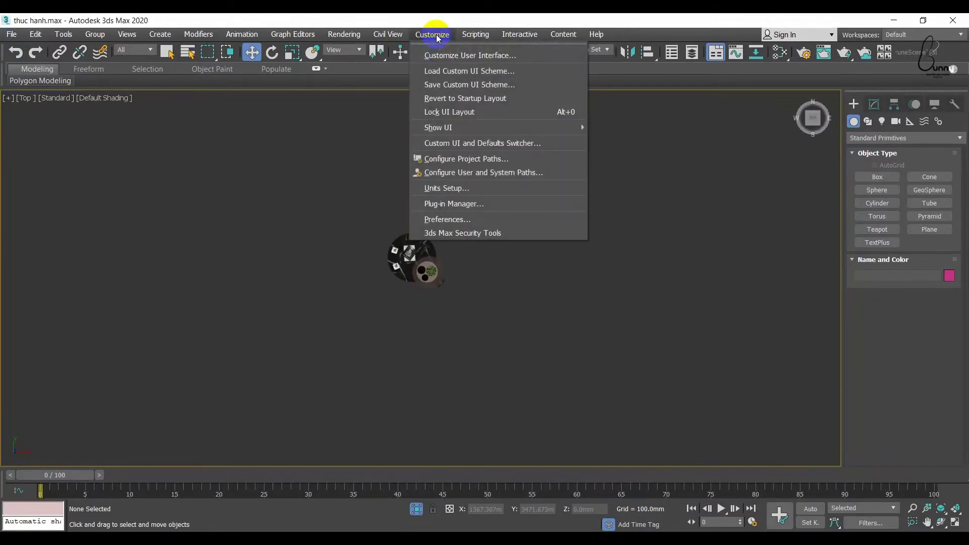
left_click(453, 192)
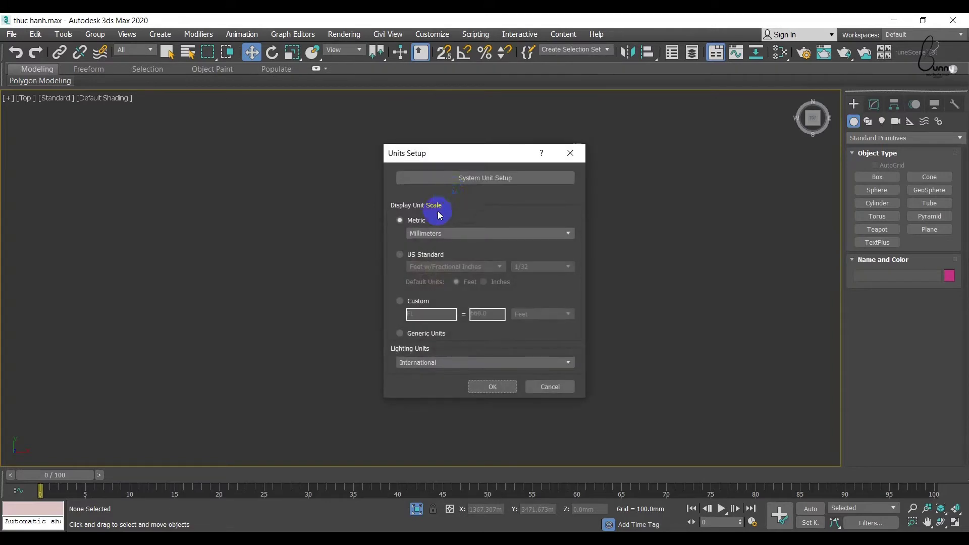
left_click(400, 254)
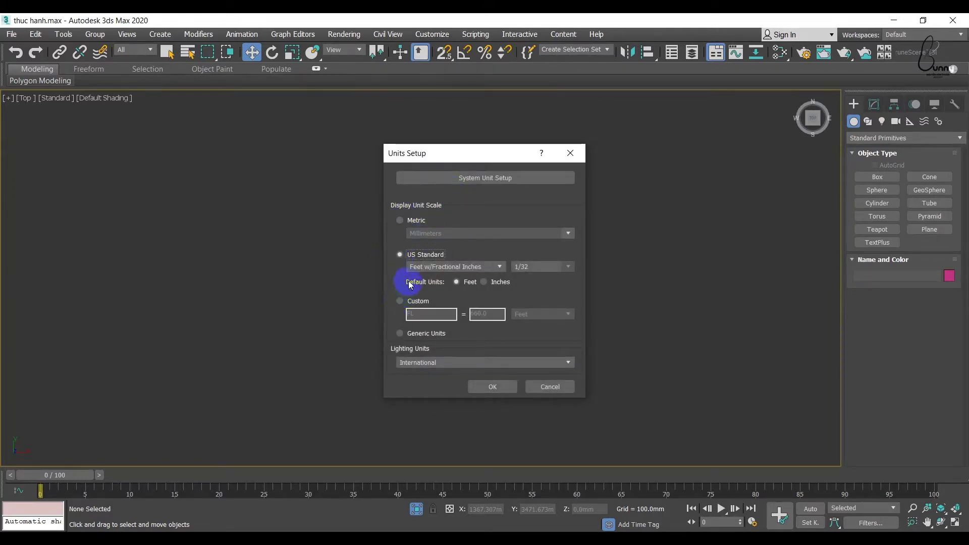
left_click(400, 221)
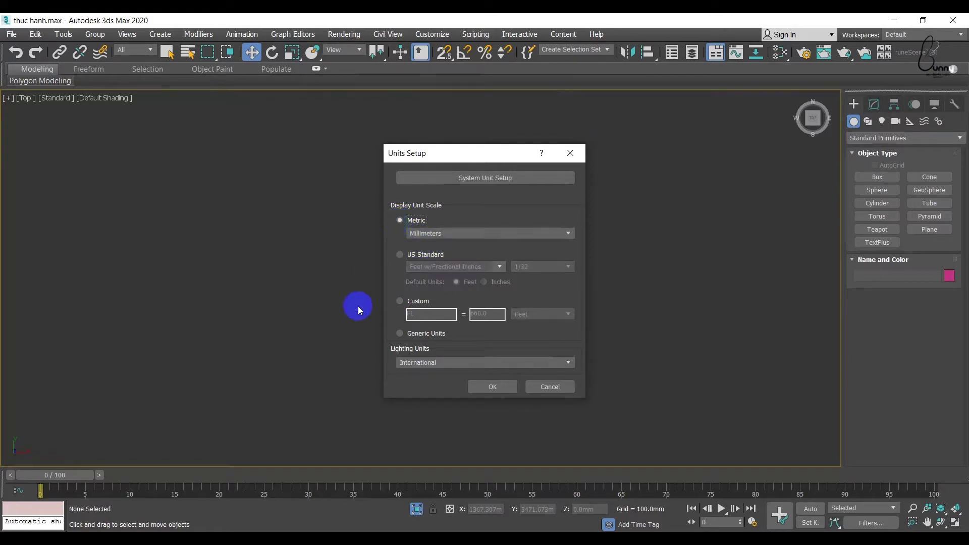
left_click(564, 234)
left_click(507, 253)
left_click(513, 231)
left_click(436, 245)
left_click(472, 184)
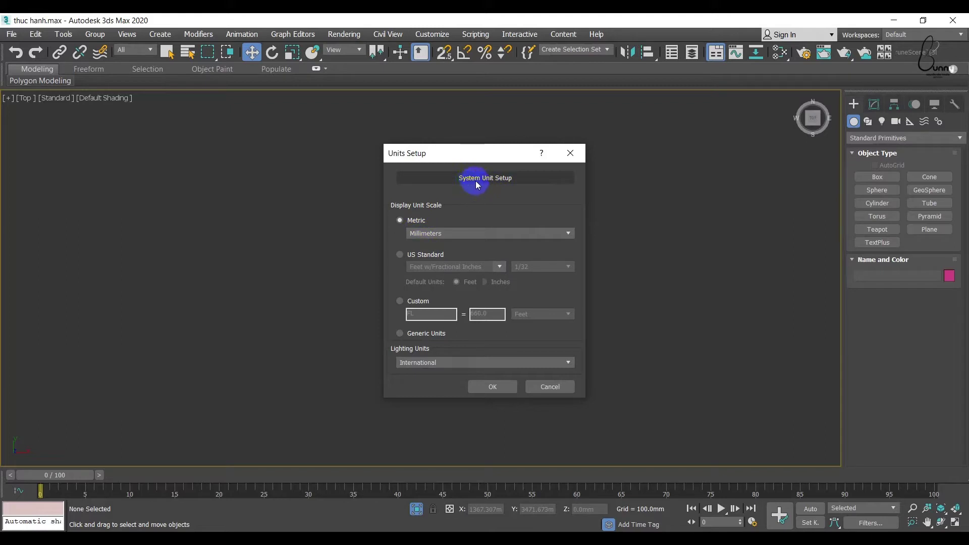
Set the system unit scale to 1 Unit = 1.0 Millimeters and confirm both units dialogs
left_click(474, 184)
left_click(544, 234)
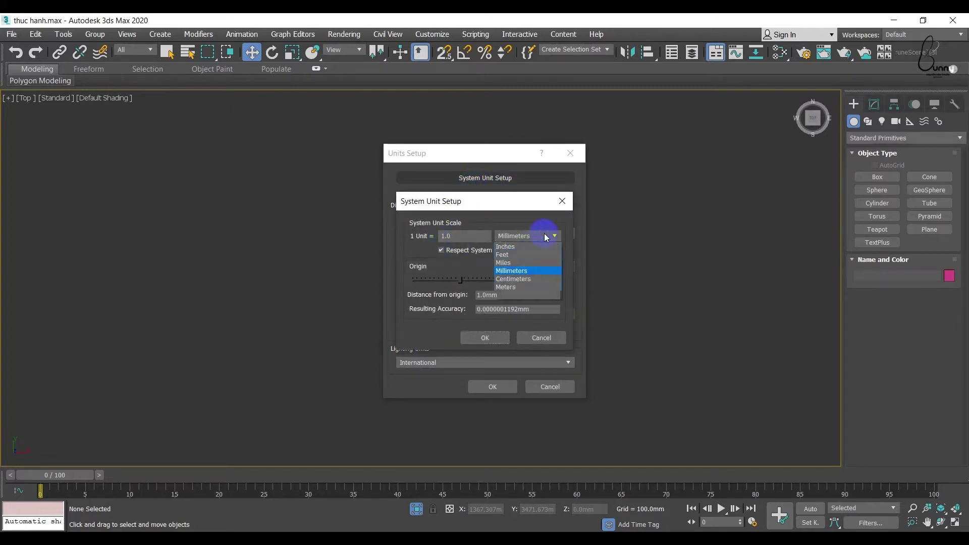
left_click(517, 244)
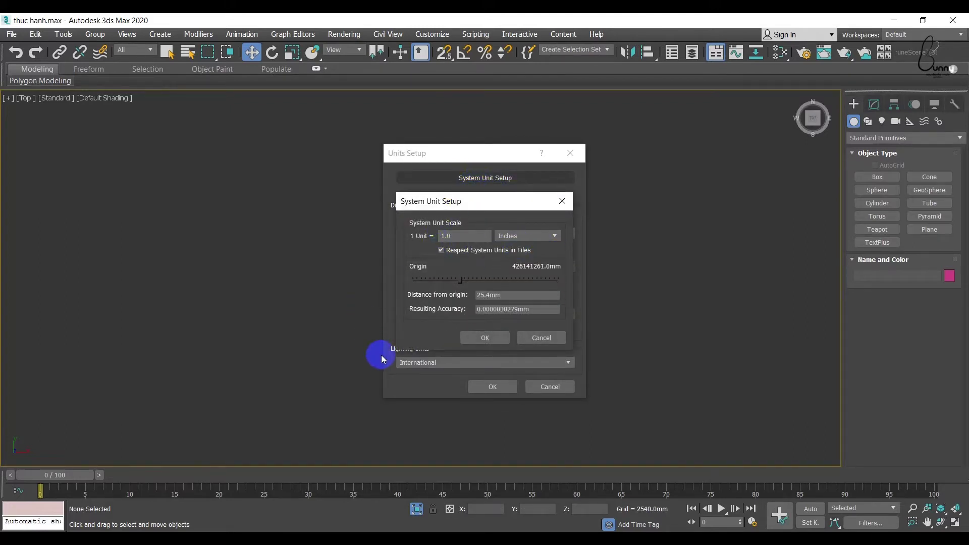
left_click(548, 234)
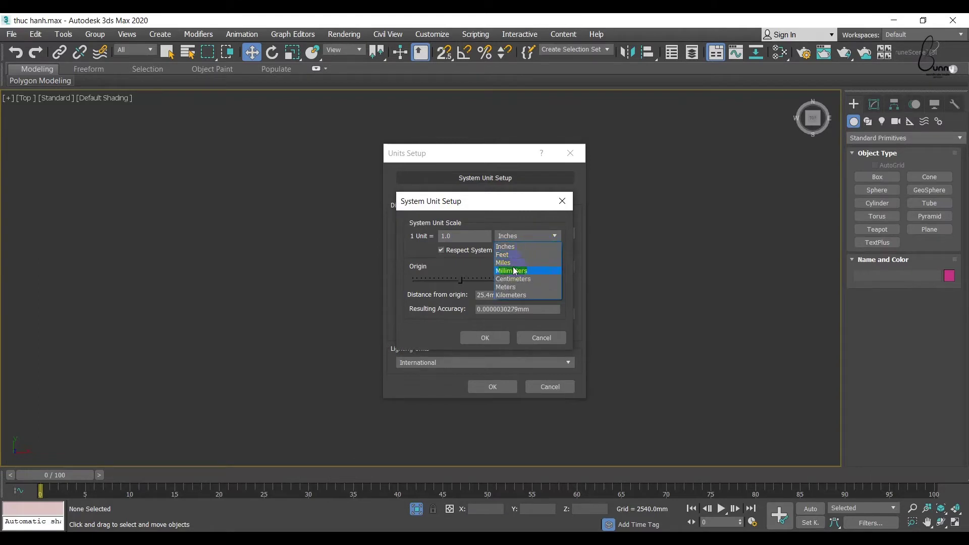
left_click(515, 271)
left_click_drag(503, 202, 648, 175)
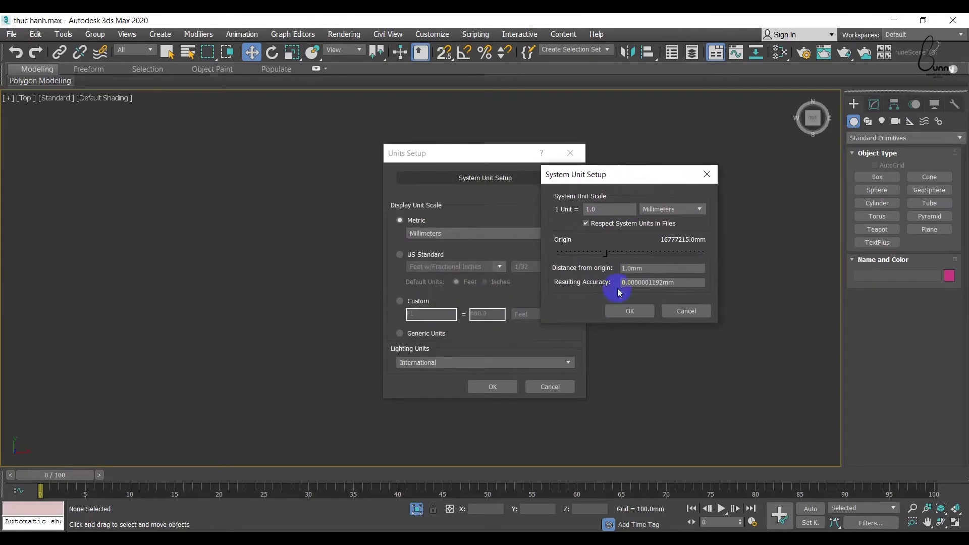
left_click(621, 311)
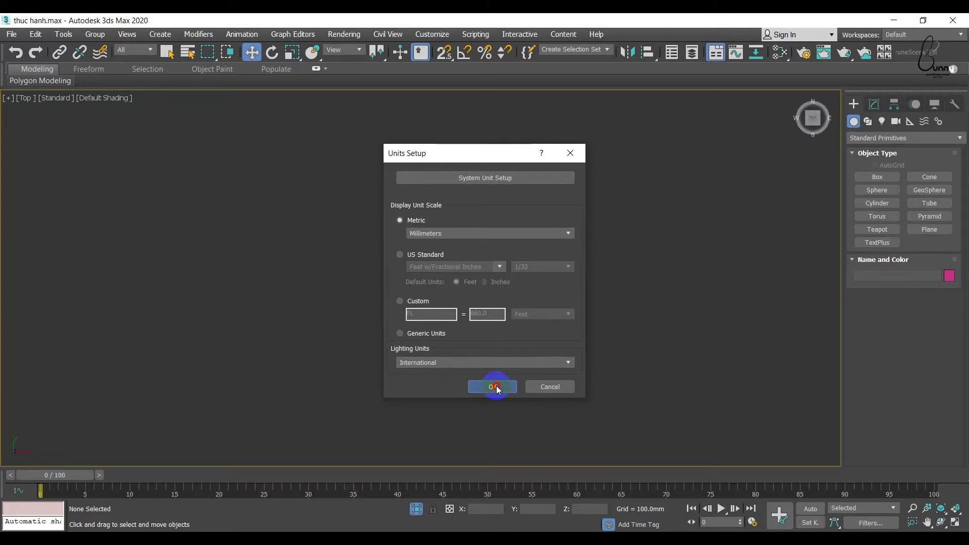
left_click(496, 387)
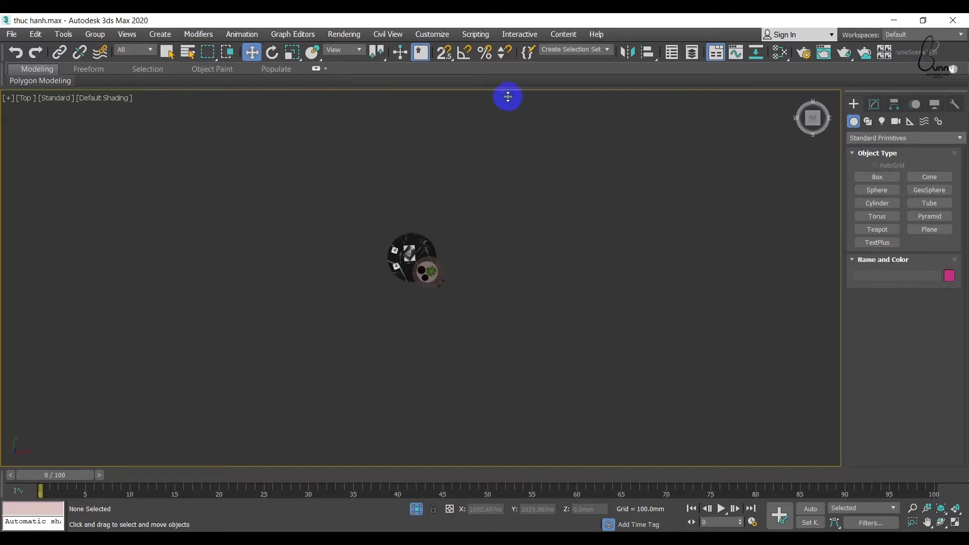
In Preference Settings, enable Auto Window/Crossing by Direction and bring up the Files options
left_click(432, 34)
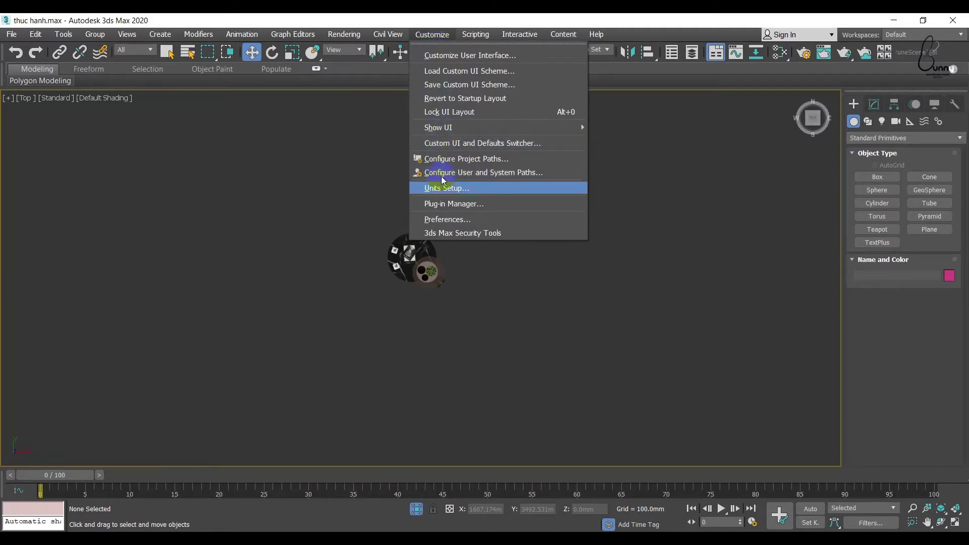
left_click(451, 219)
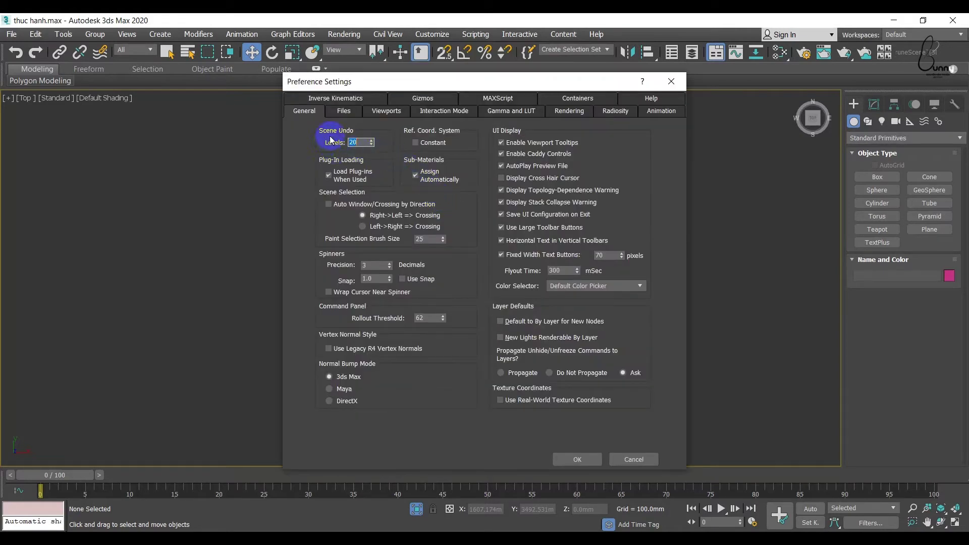
left_click(340, 203)
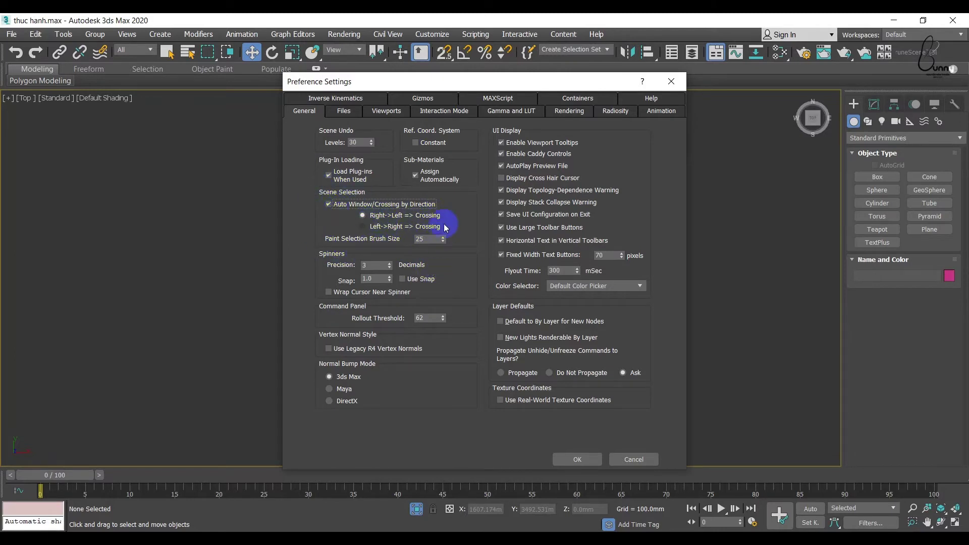
left_click(344, 112)
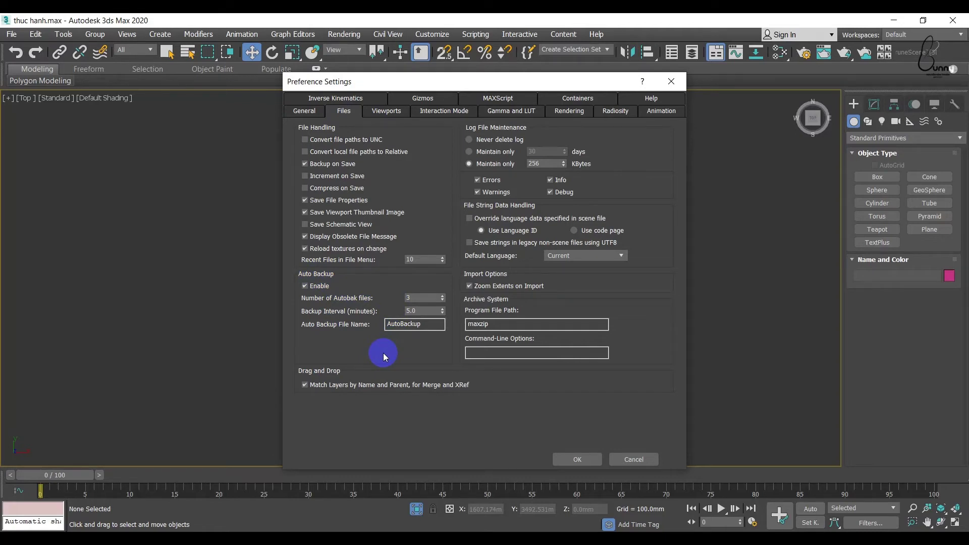
Keep 3 autobak files, set the backup interval to 10 minutes, and confirm Preferences
double_click(398, 299)
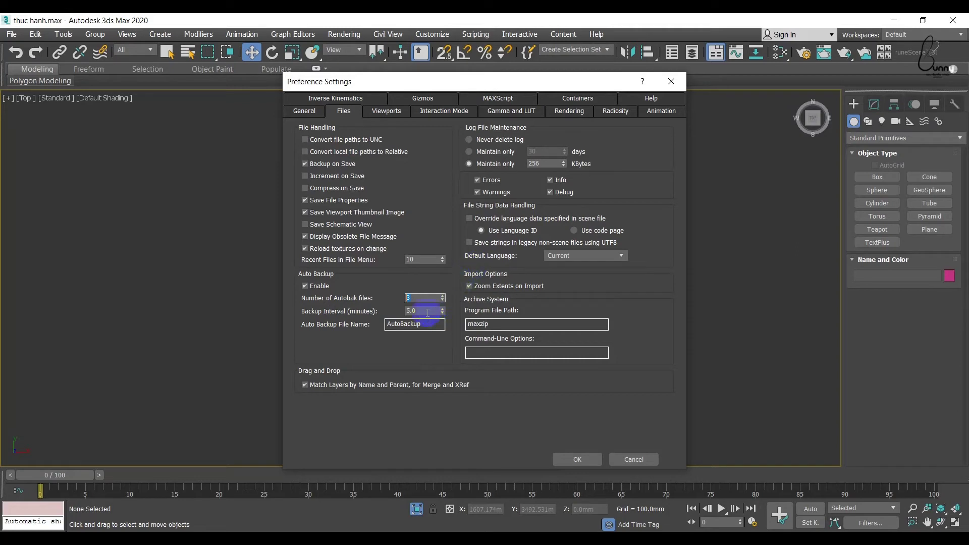
key("Tab")
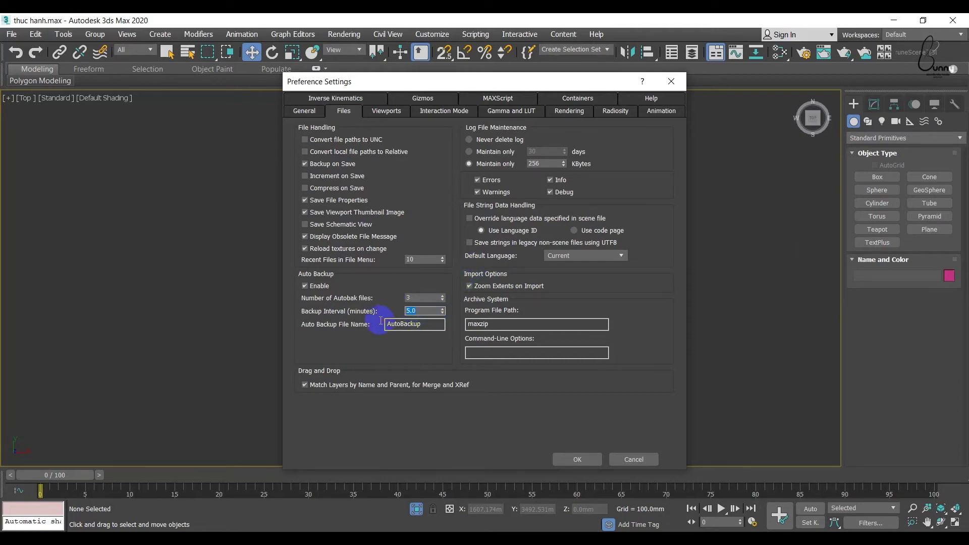
type("10")
left_click(577, 454)
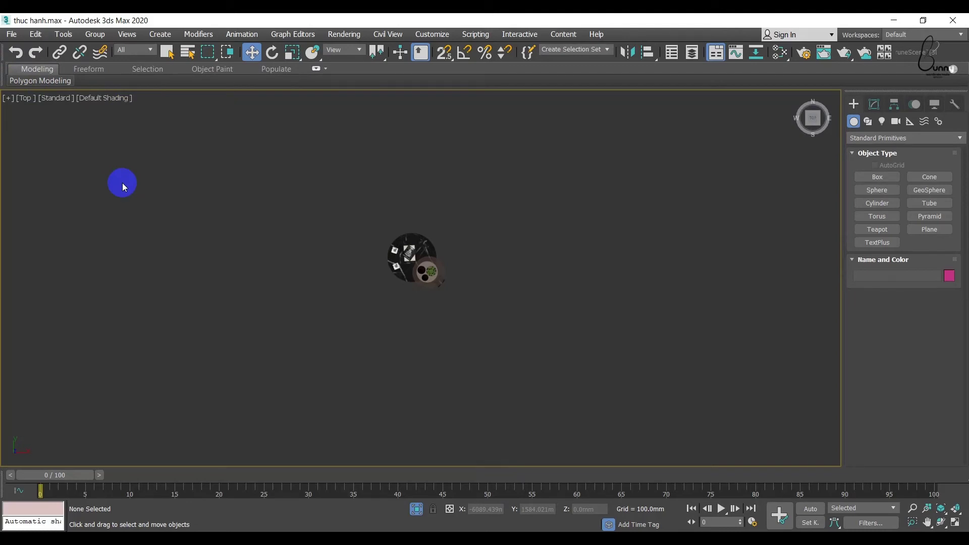
Open File Explorer maximized and browse to Documents\3dsMax\autoback
key("super+e")
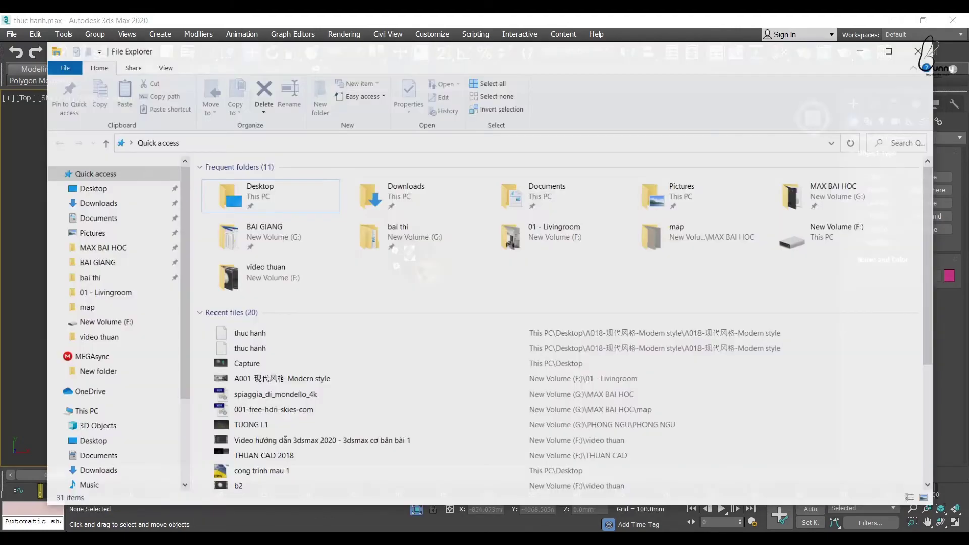
left_click(895, 39)
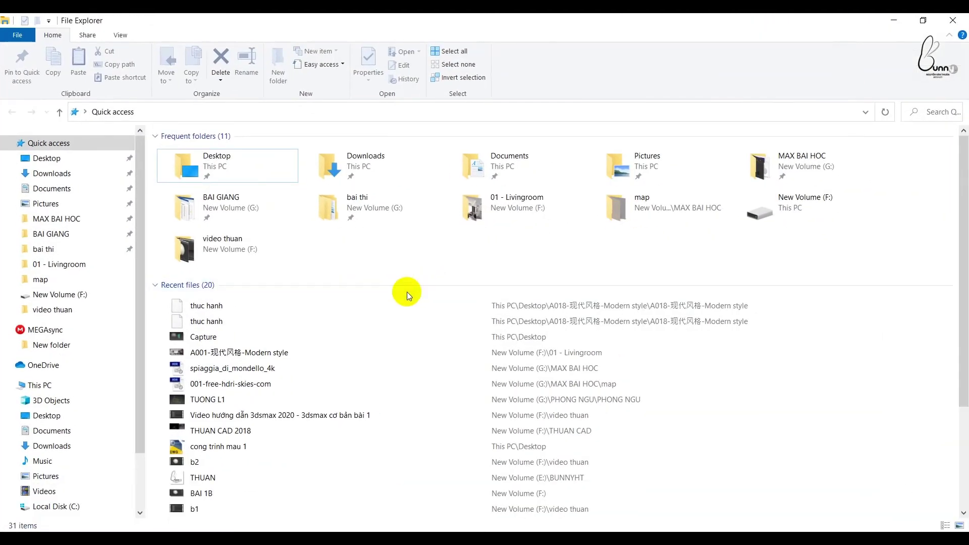
left_click(53, 506)
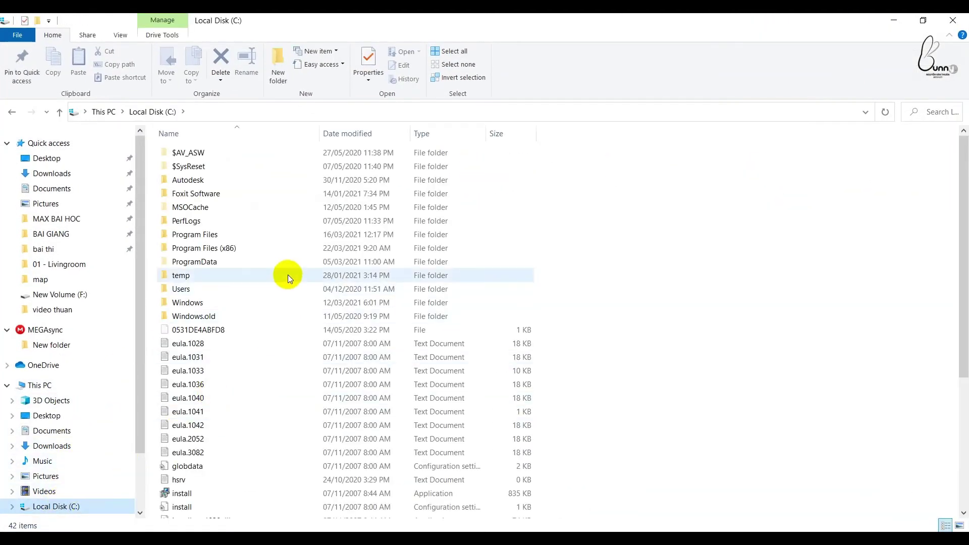
left_click(65, 192)
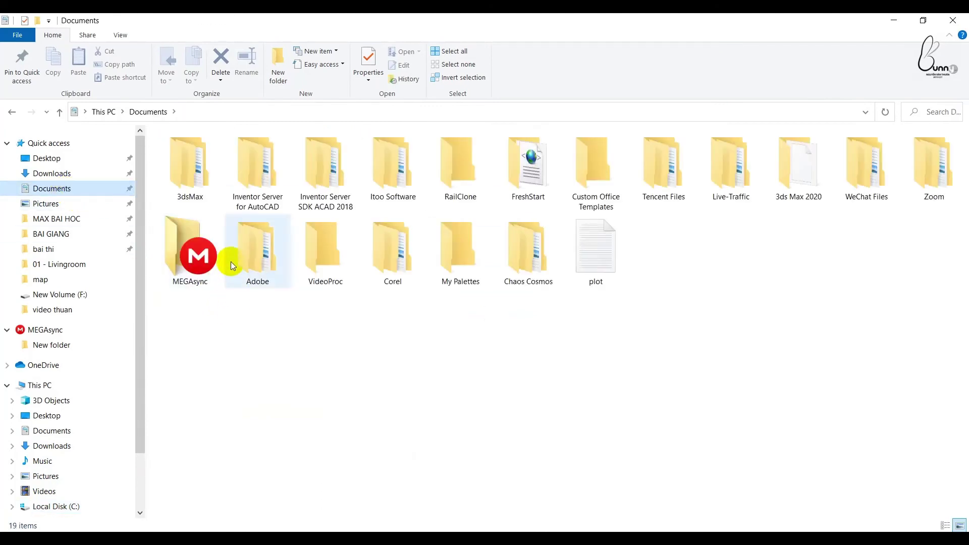
double_click(201, 167)
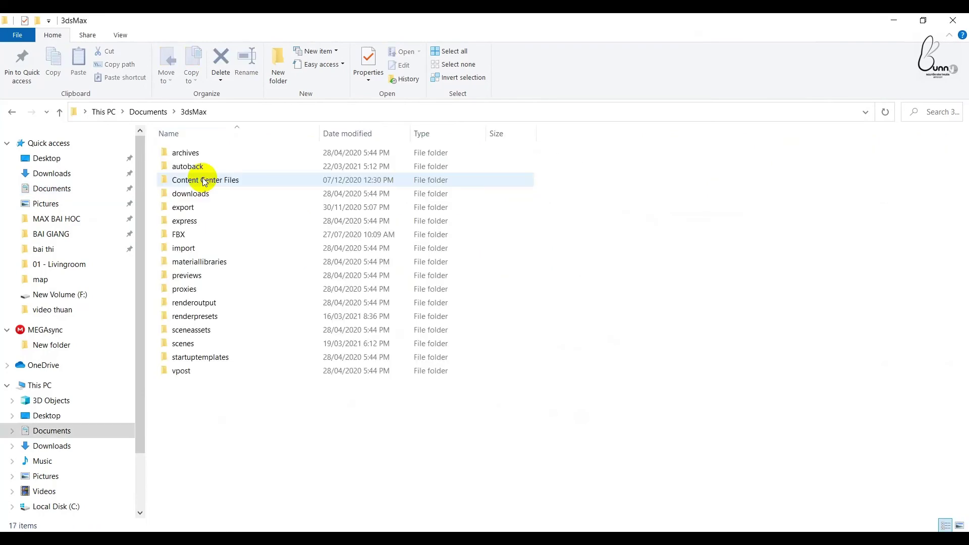
left_click(210, 167)
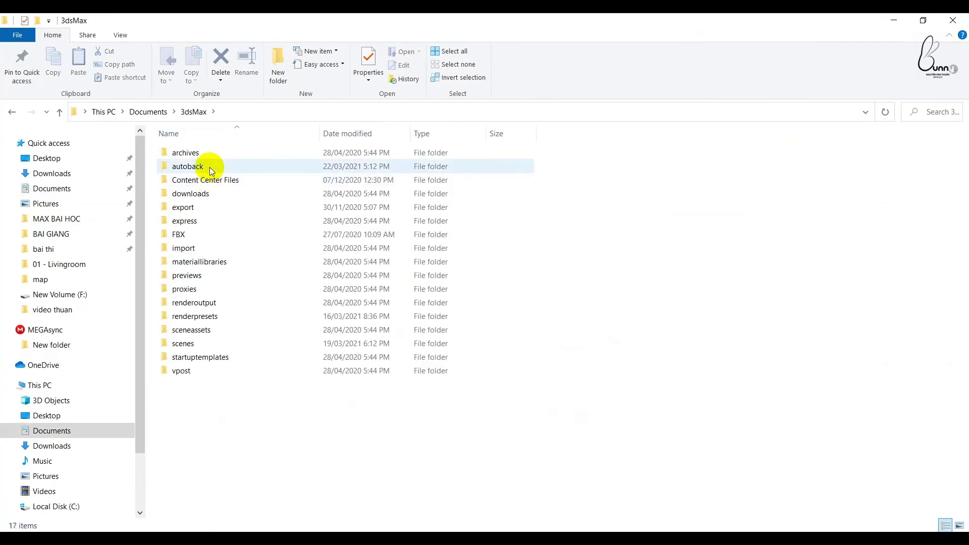
double_click(209, 168)
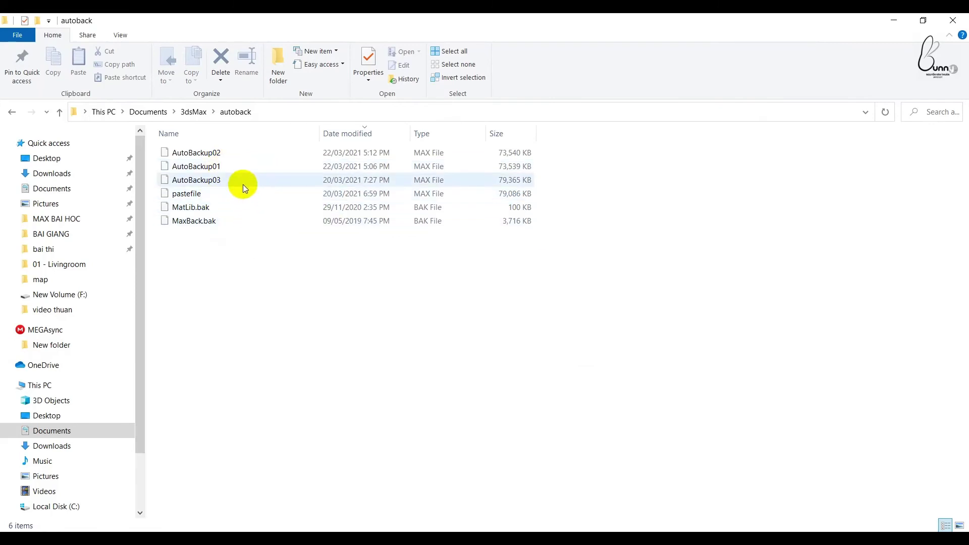
Sort the autoback files by date modified, oldest first
left_click(244, 182)
left_click(235, 153)
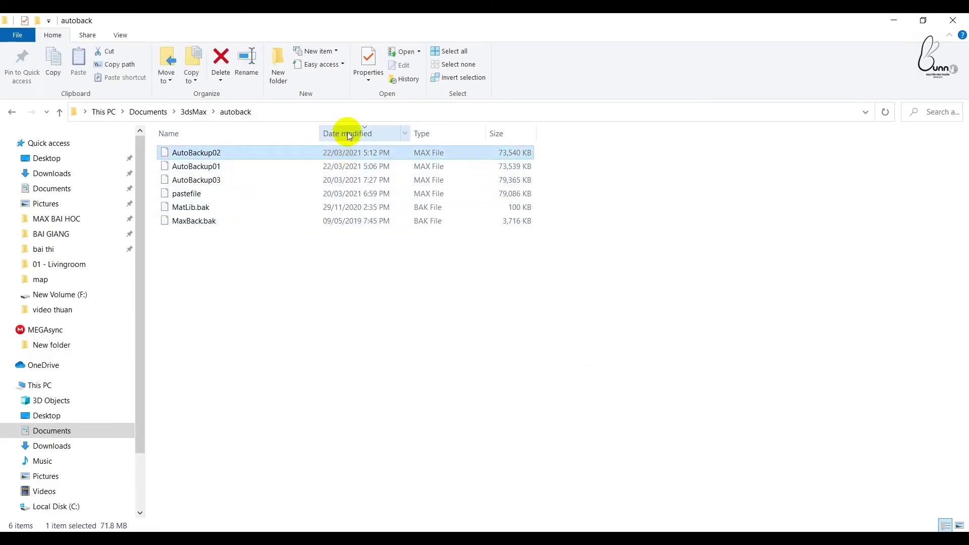
left_click(346, 133)
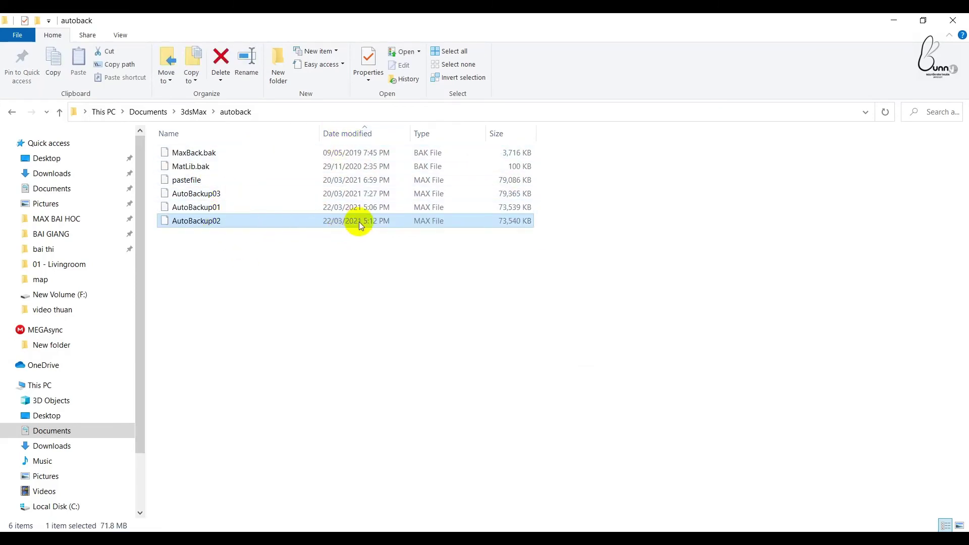
left_click(395, 270)
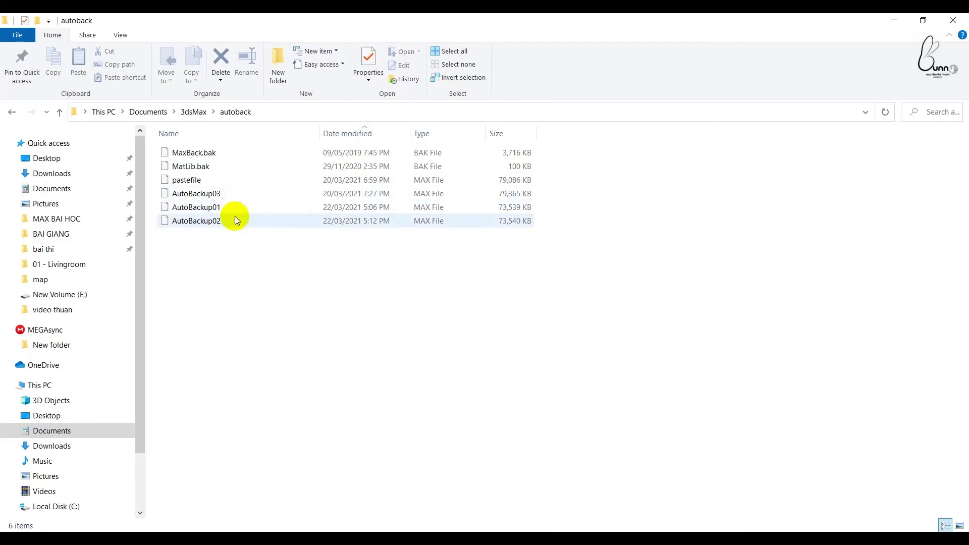
Copy AutoBackup03 and switch to the New Volume (F:) drive
left_click(222, 195)
right_click(223, 195)
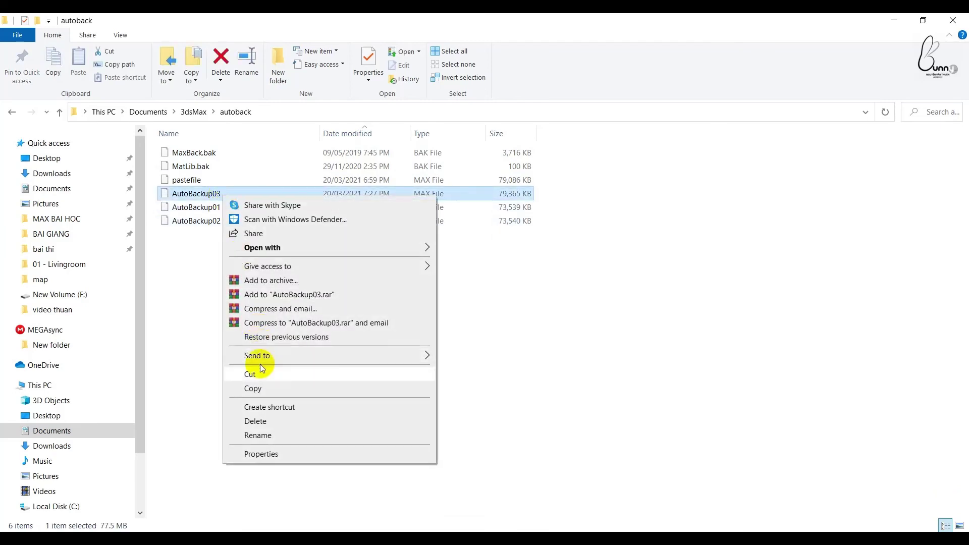
left_click(262, 392)
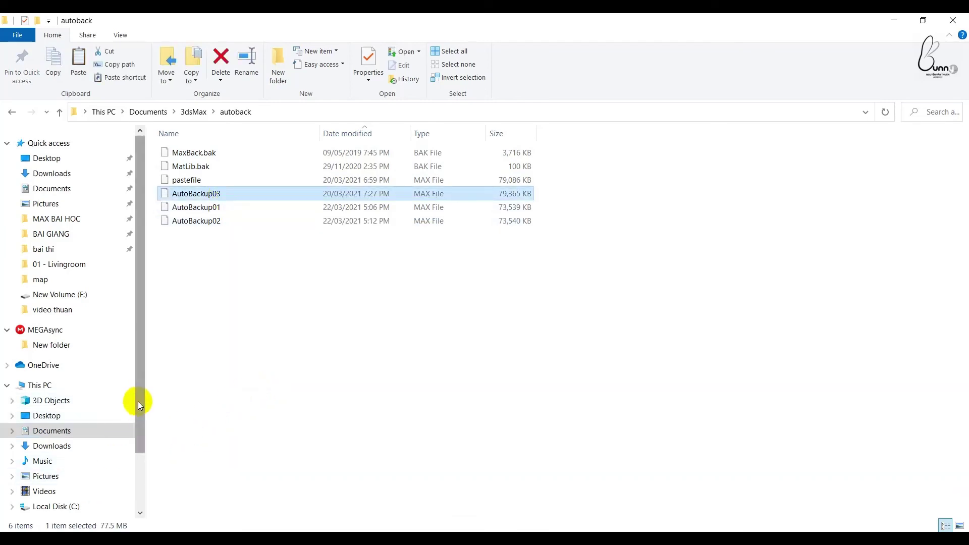
left_click_drag(138, 401, 138, 452)
left_click(94, 465)
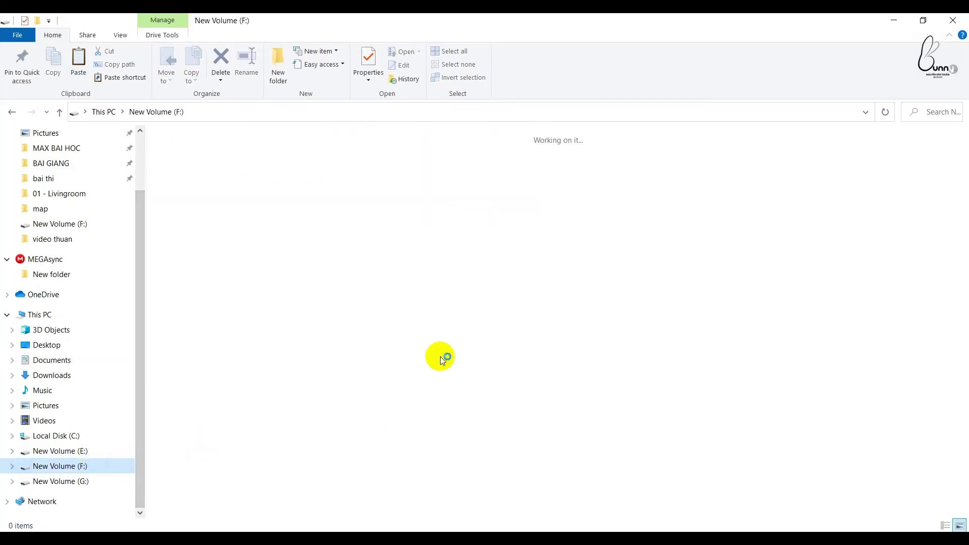
left_click(73, 436)
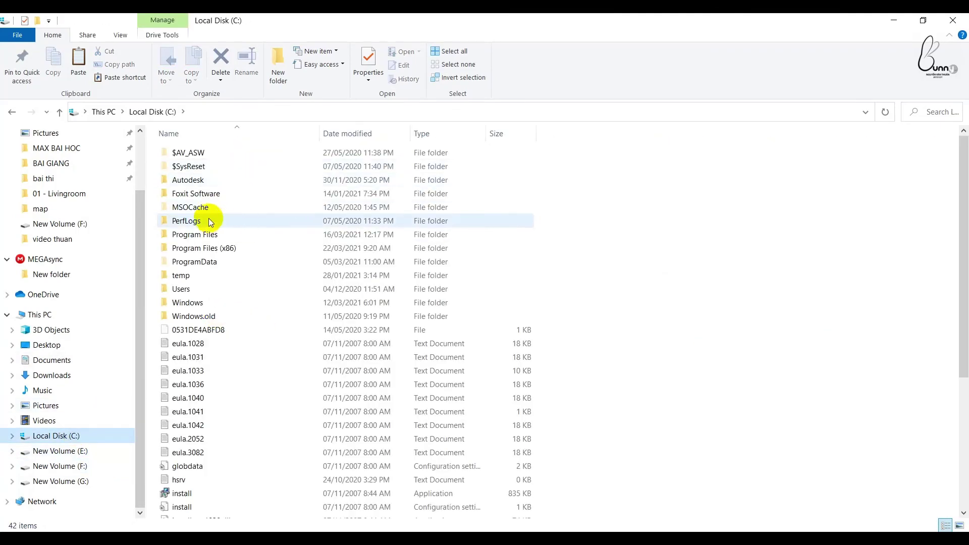
left_click(13, 112)
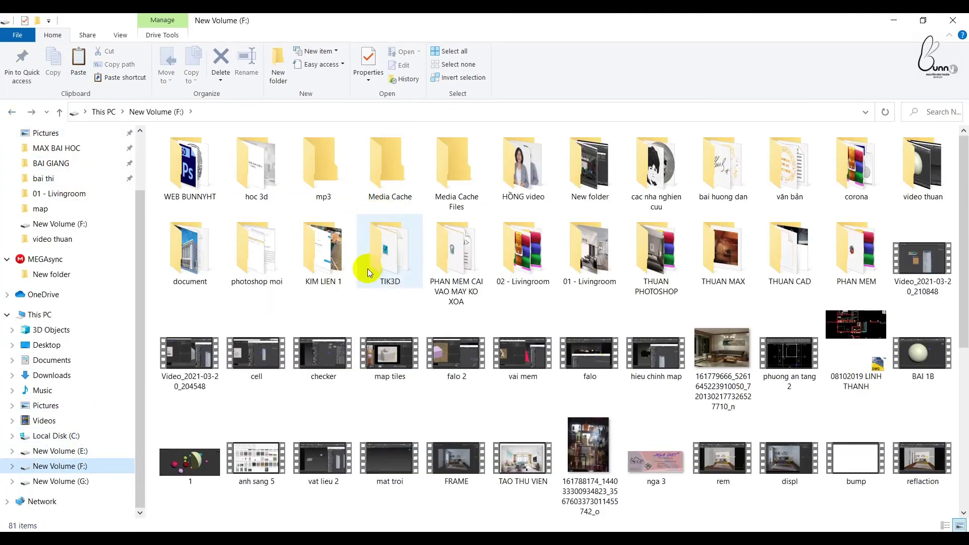
scroll(126, 217, "up", 2)
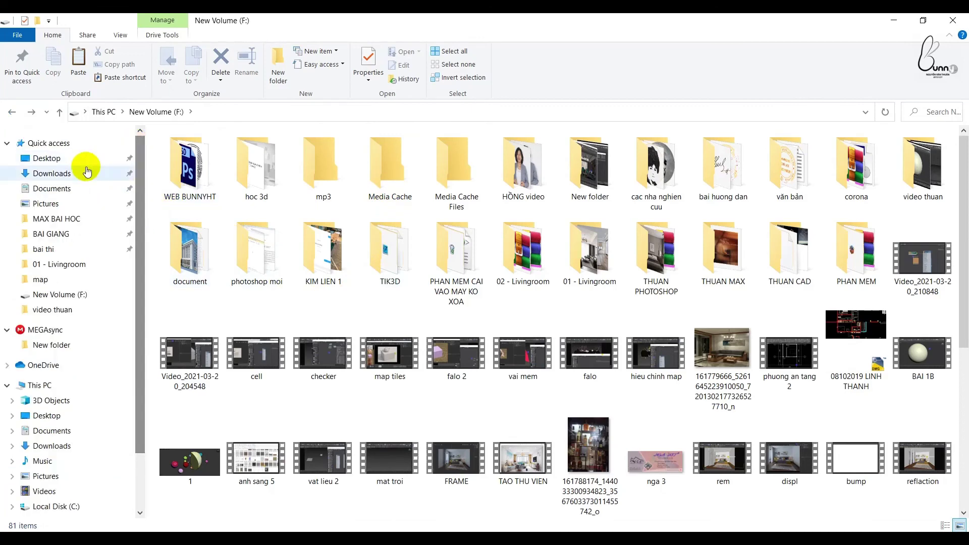
Copy the three AutoBackup files from Documents\3dsMax\autoback
left_click(57, 189)
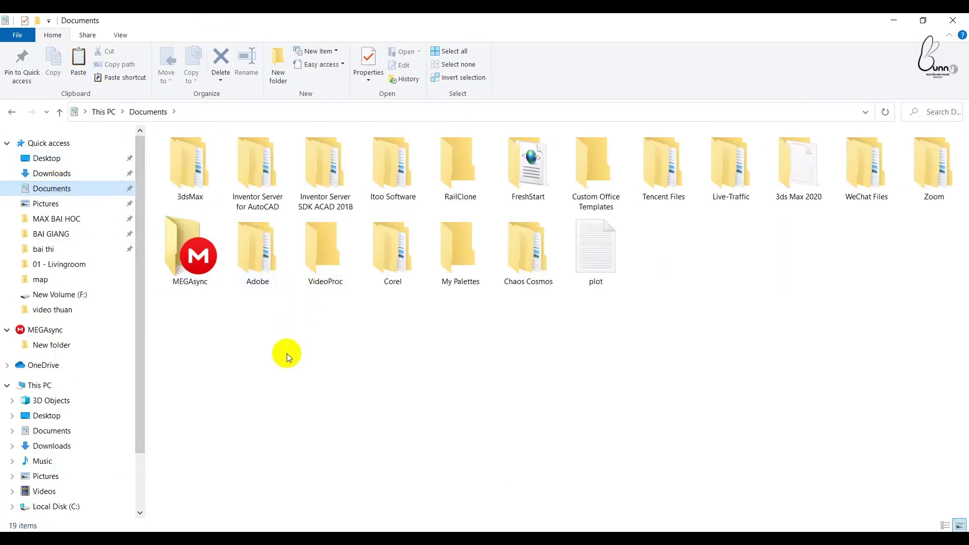
double_click(210, 184)
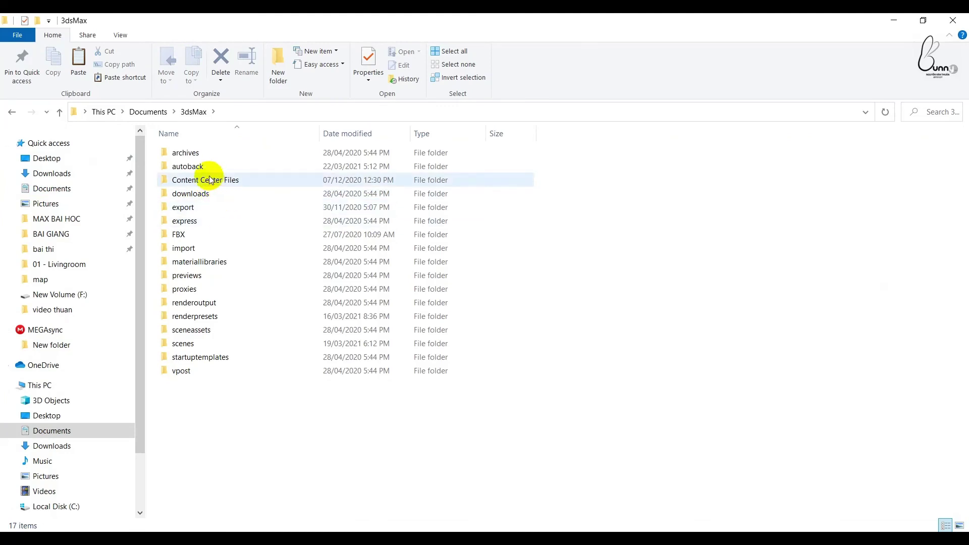
double_click(205, 167)
left_click_drag(233, 241, 207, 193)
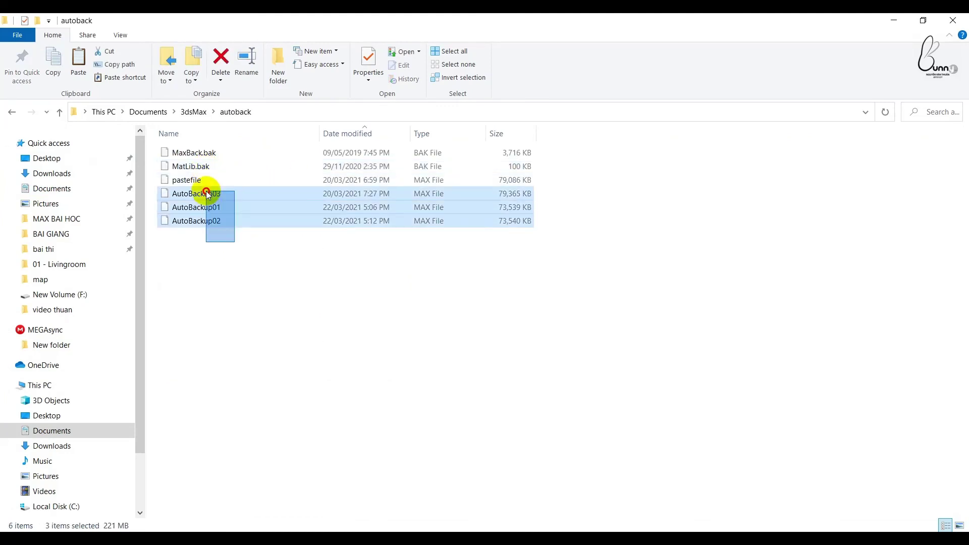
right_click(212, 194)
left_click(247, 353)
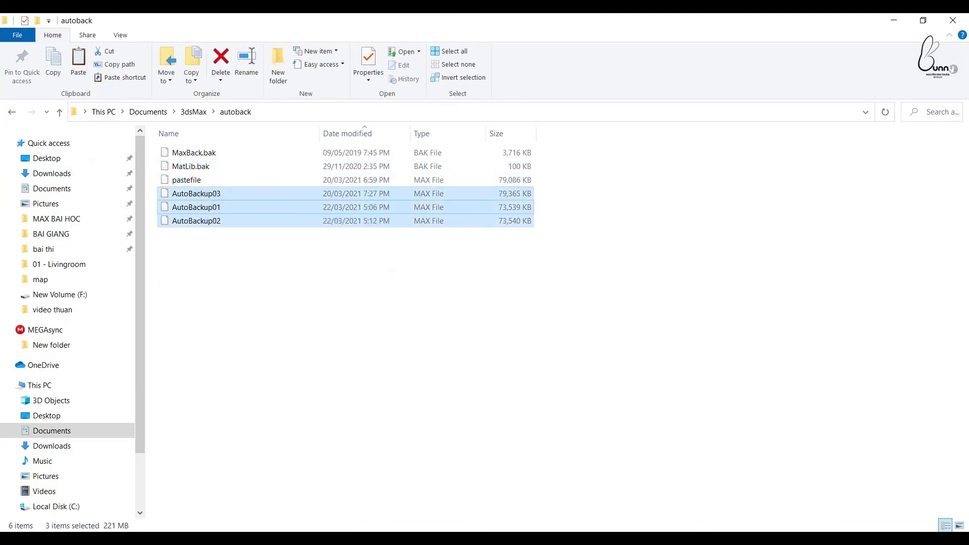
Paste the three AutoBackup files onto the desktop and select them
key("super+d")
right_click(309, 294)
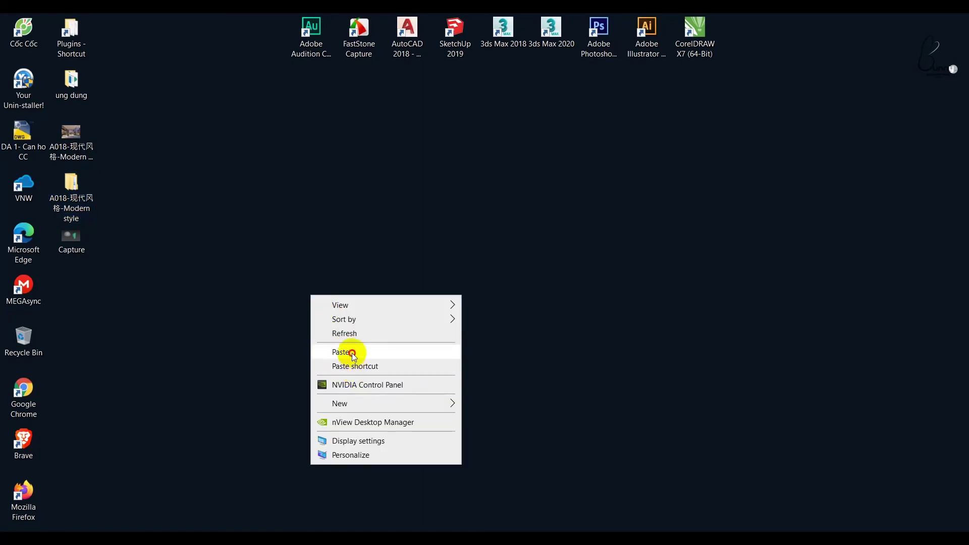
left_click(352, 353)
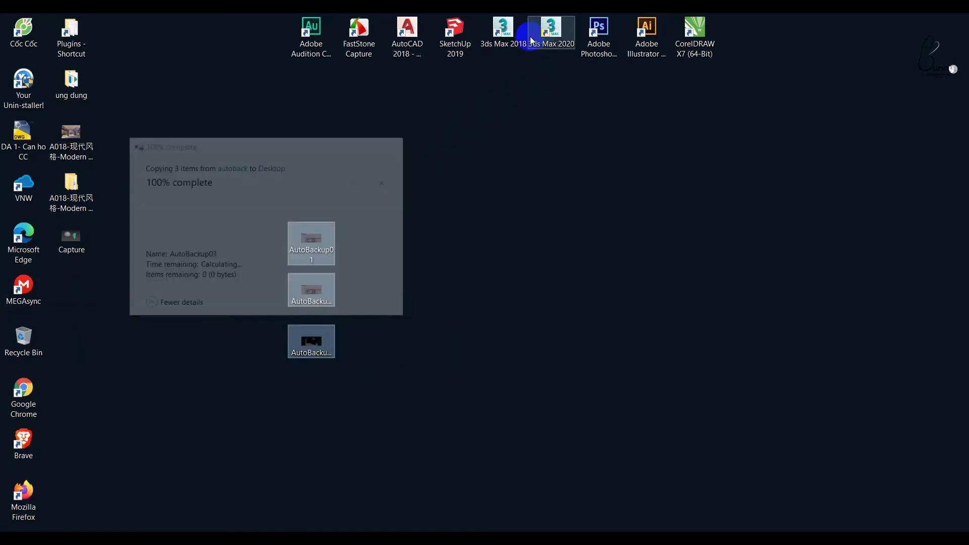
left_click(399, 259)
left_click_drag(346, 250, 310, 359)
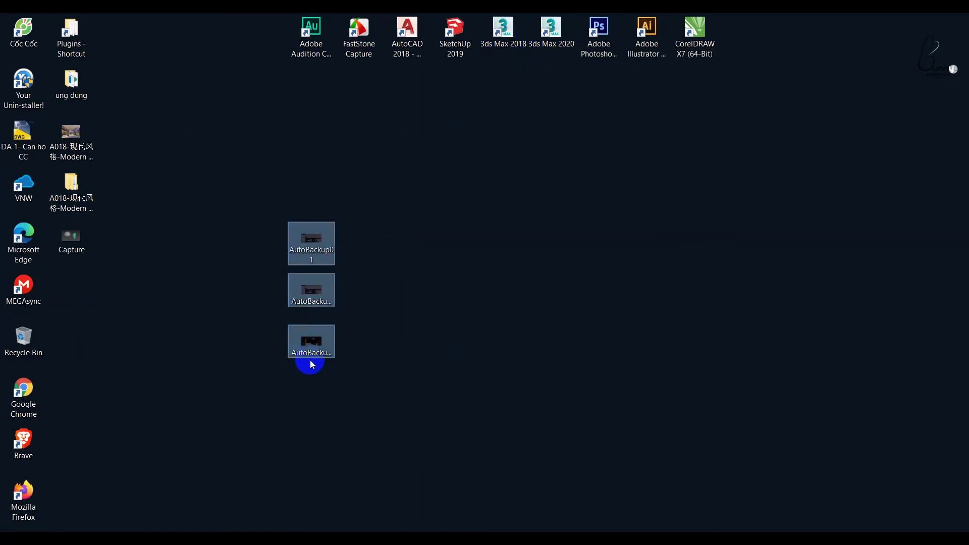